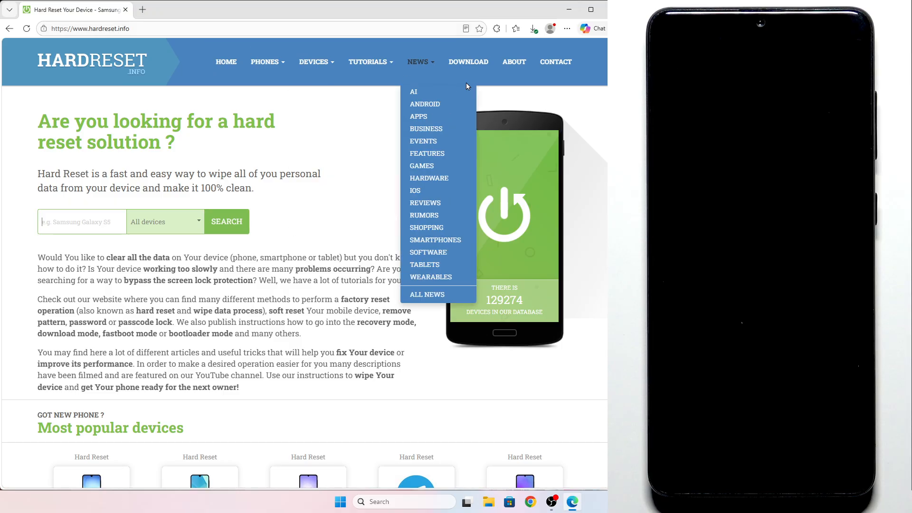
# - Search the site's download section for "samsung drivers" and open the download page of the standard Samsung Drivers
pyautogui.click(468, 62)
pyautogui.moveTo(377, 64)
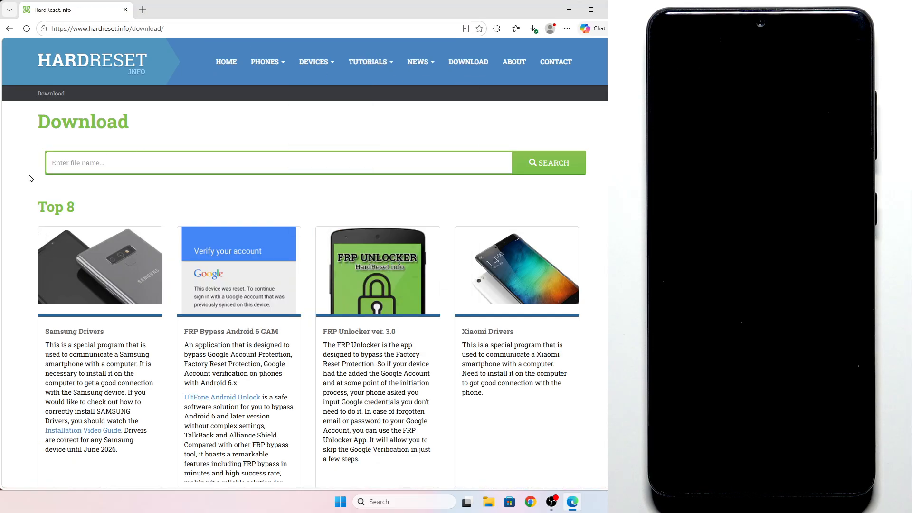
pyautogui.click(67, 164)
pyautogui.click(101, 206)
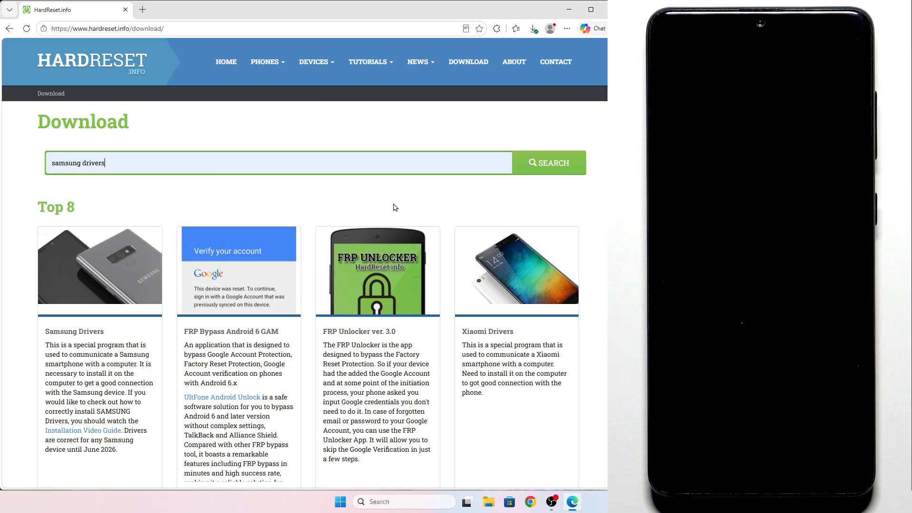
pyautogui.click(539, 174)
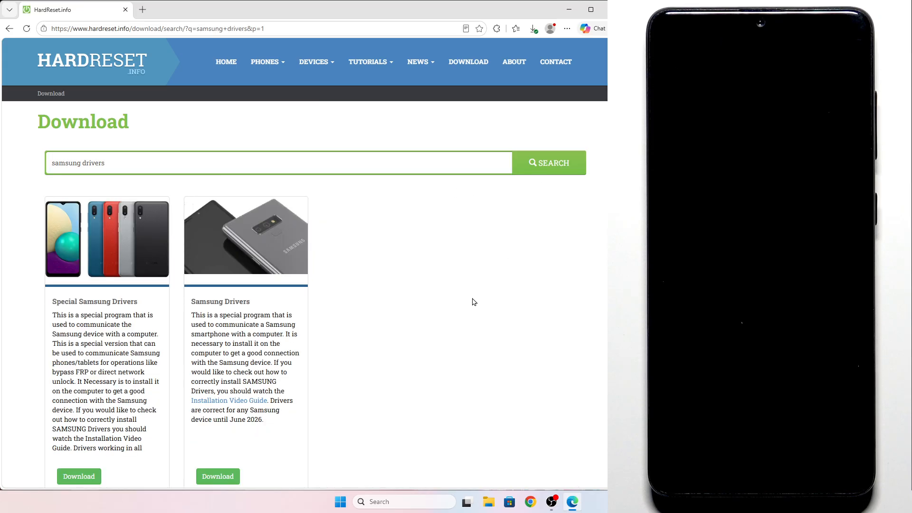
pyautogui.click(240, 304)
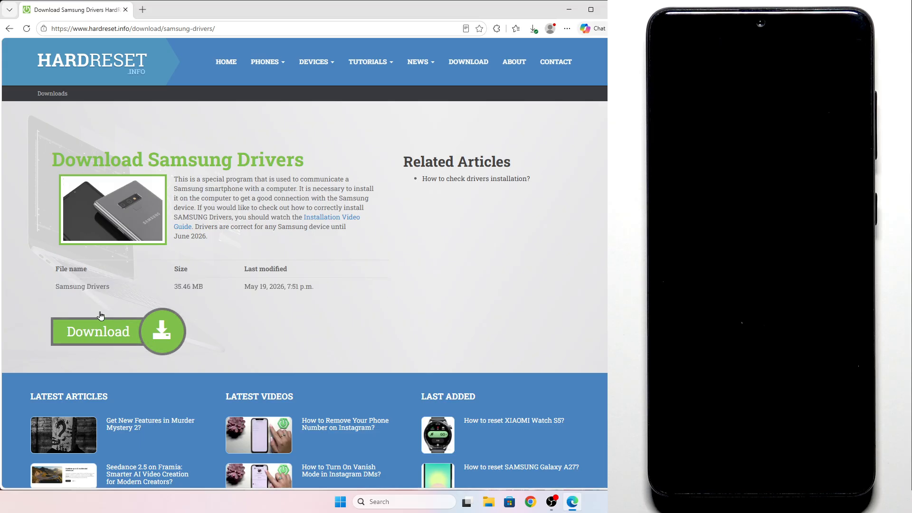
# - Search the site's download section for "odin" and open the Odin3 v3.14.4 download page
pyautogui.click(469, 62)
pyautogui.click(236, 156)
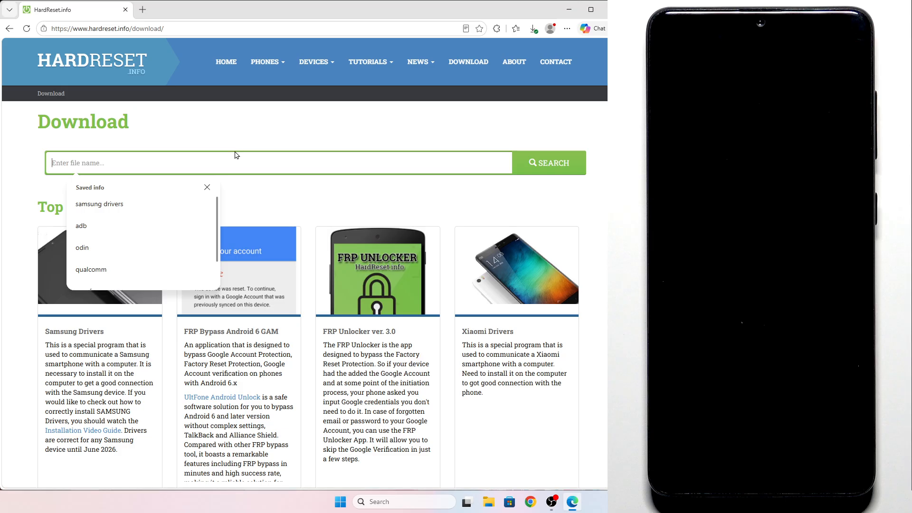
pyautogui.write('odi')
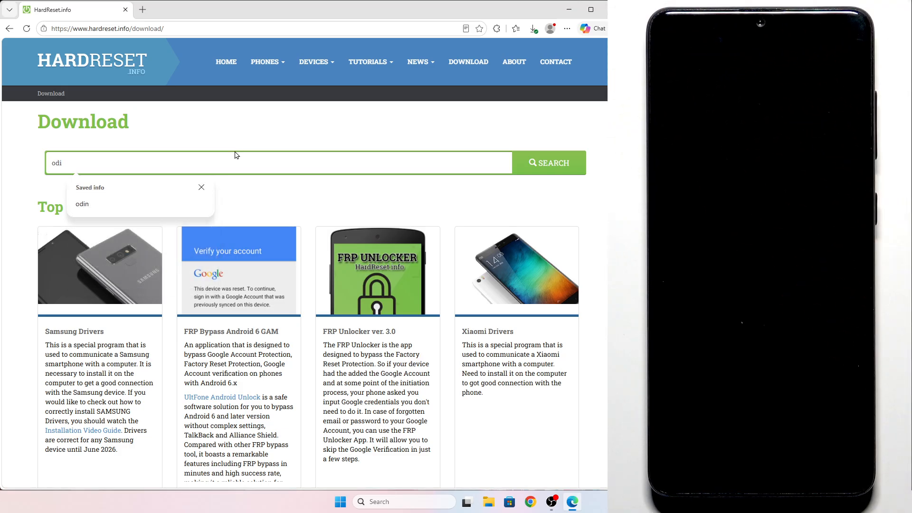
pyautogui.press('Down')
pyautogui.press('Return')
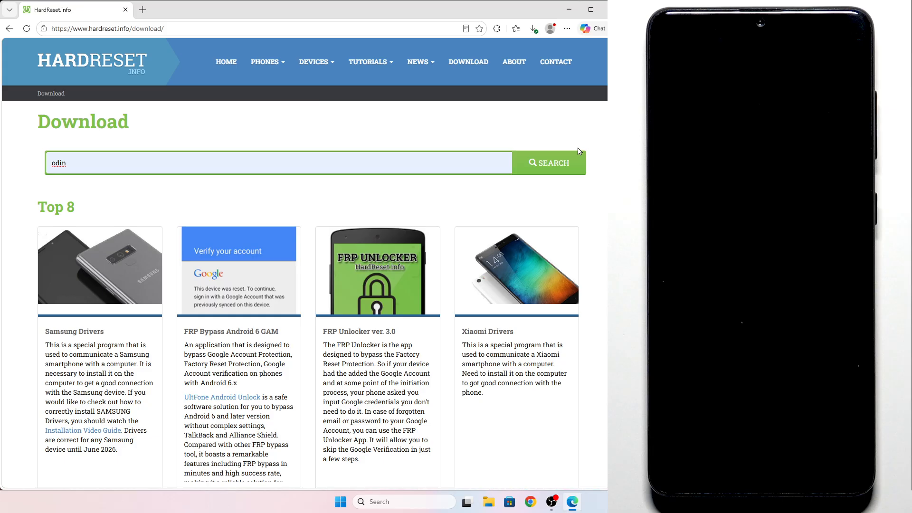
pyautogui.click(578, 153)
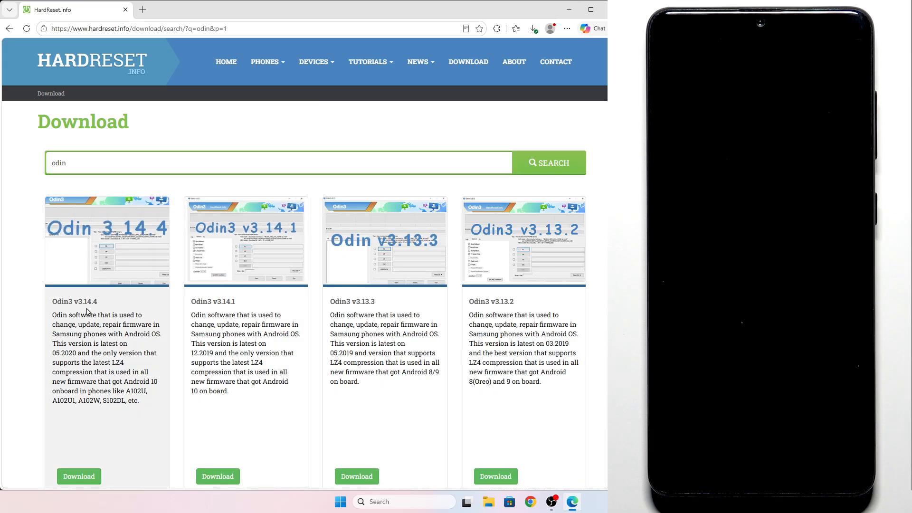
pyautogui.click(86, 302)
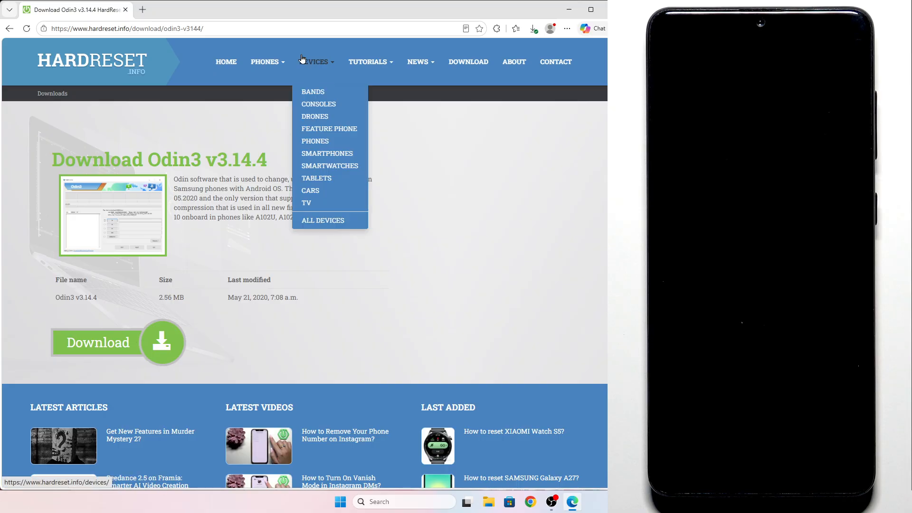
# - Return to the HardReset home page and open samfw.com in a new browser tab
pyautogui.click(125, 62)
pyautogui.click(147, 10)
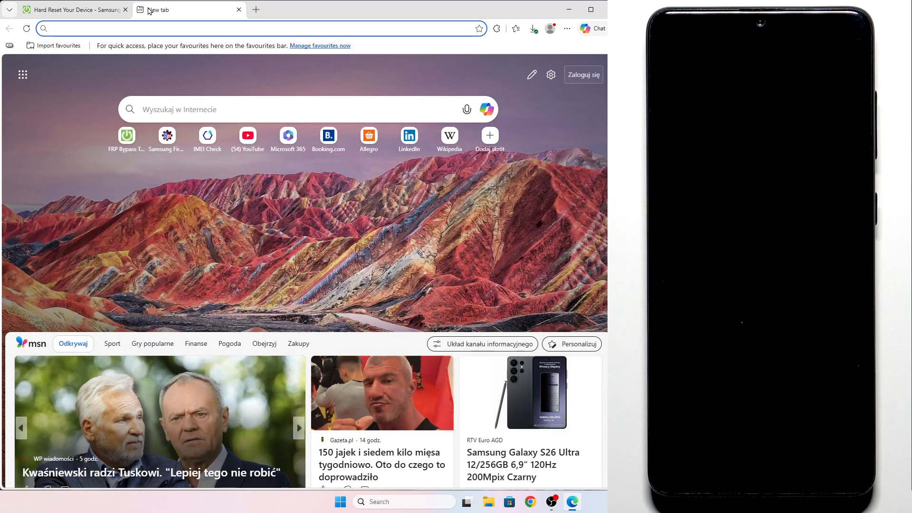
pyautogui.write('samfw.com')
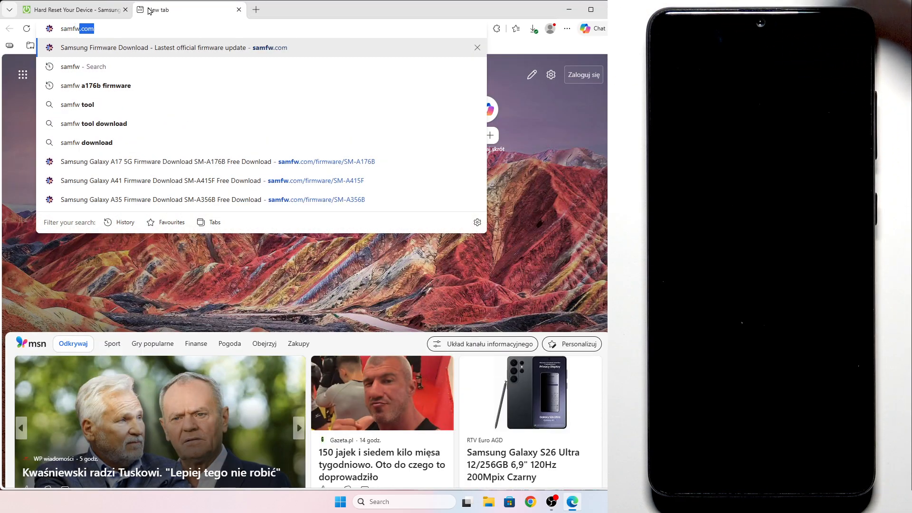
pyautogui.press('Return')
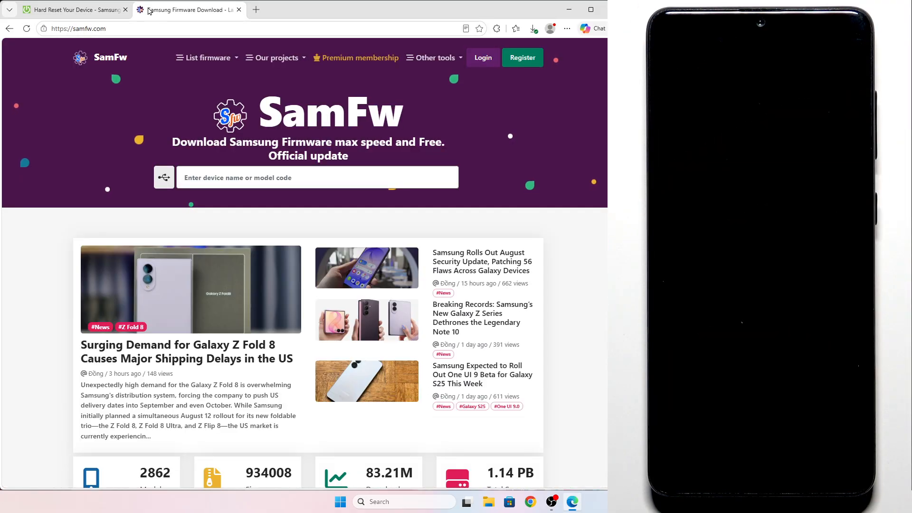
# - Search SamFw for the model code a415f and open the SM-A415F / Galaxy A41 firmware page
pyautogui.click(238, 183)
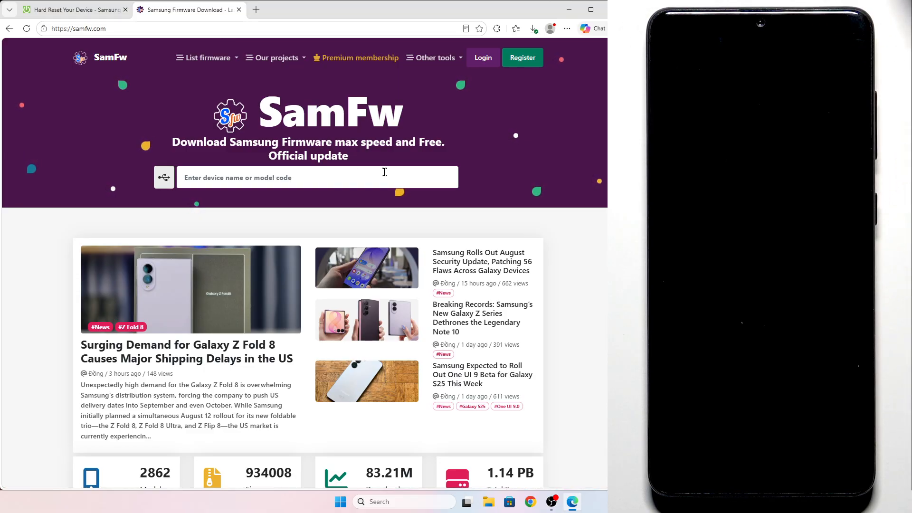
pyautogui.write('a41')
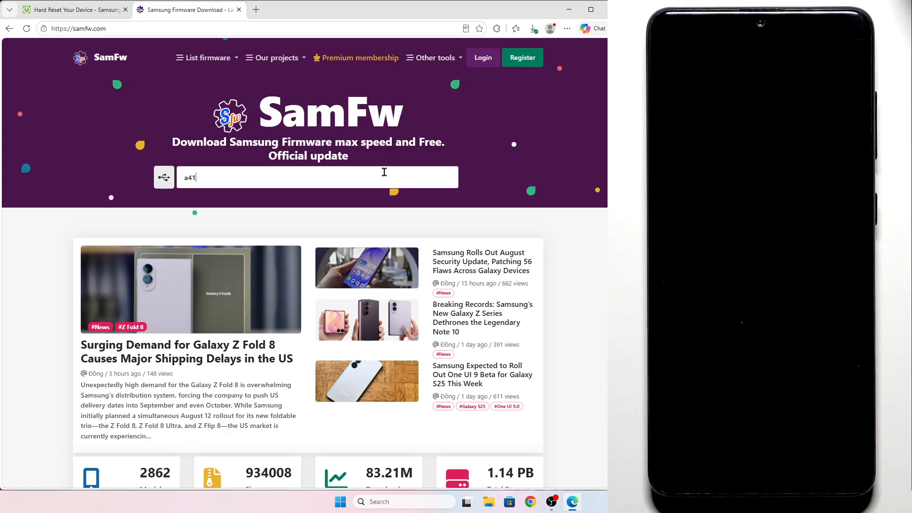
pyautogui.write('5f')
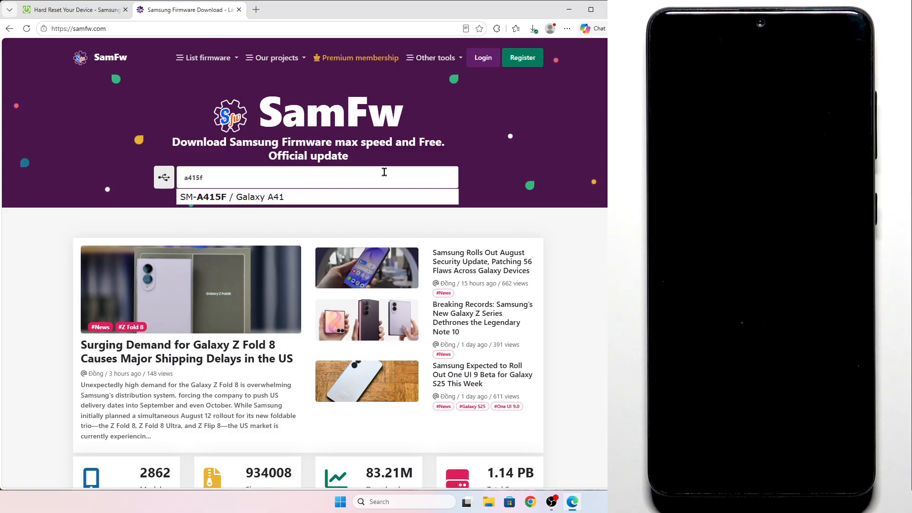
pyautogui.click(265, 197)
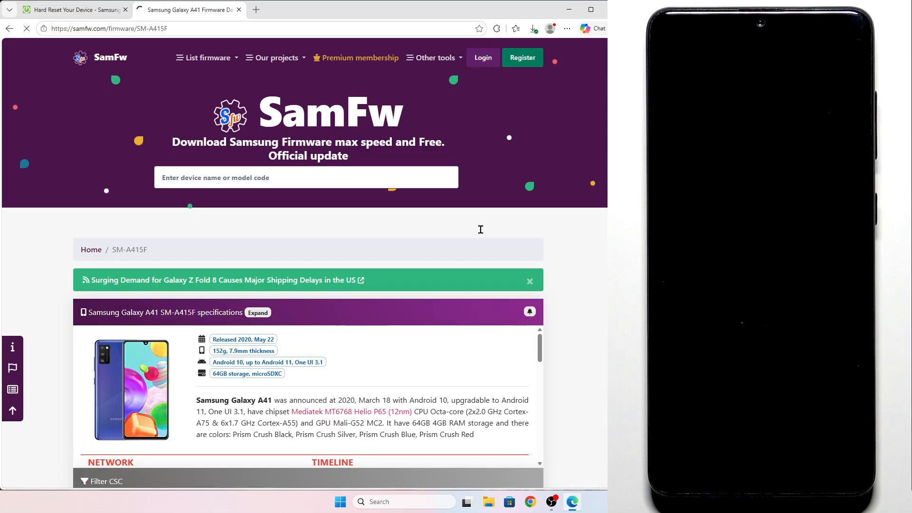
# - Filter the Galaxy A41 region codes by "opv" and choose the Poland OPV firmware
pyautogui.scroll(-6, 565, 234)
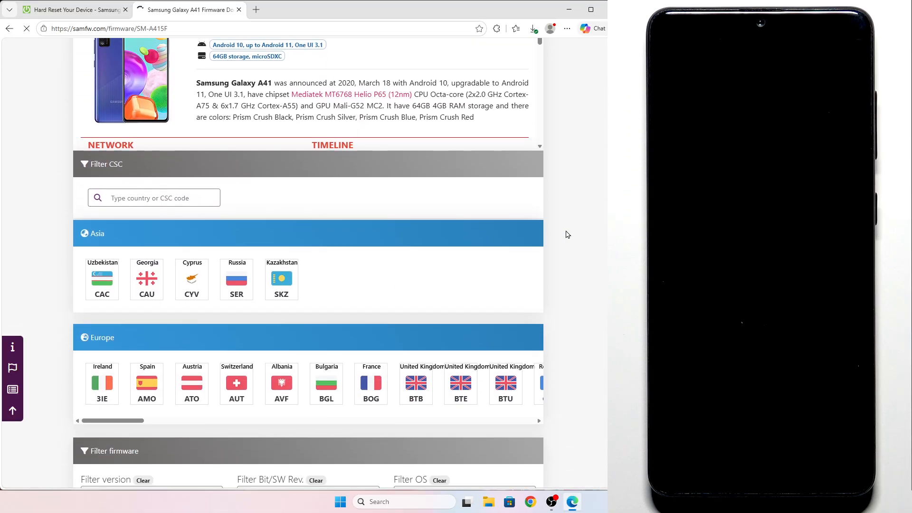
pyautogui.scroll(1, 256, 102)
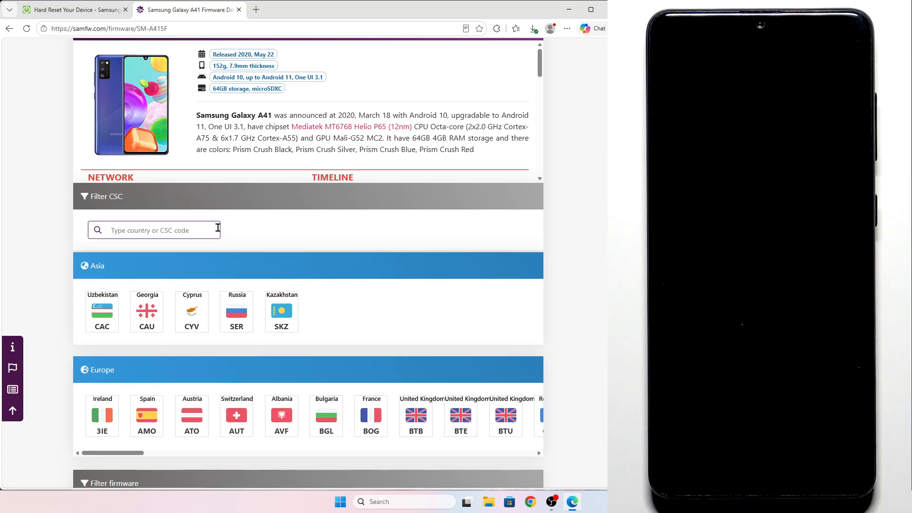
pyautogui.write('opv')
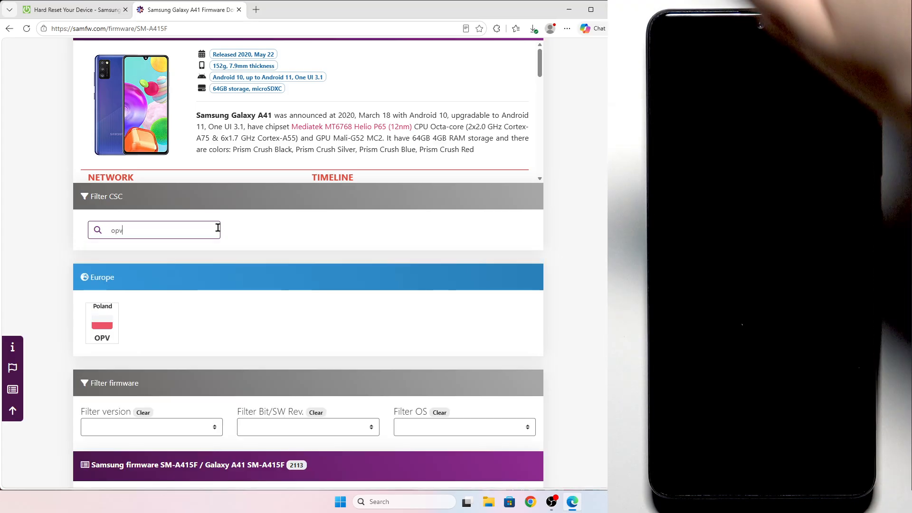
pyautogui.click(103, 322)
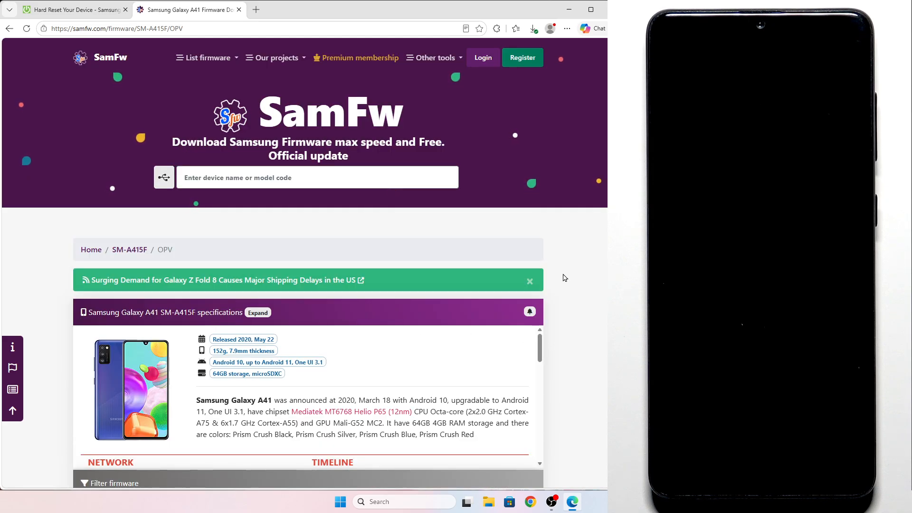
# - Look through the pages of the OPV firmware list and open the Android 12 version A415FXXU8DXJ1
pyautogui.scroll(-4, 564, 277)
pyautogui.scroll(-5, 564, 277)
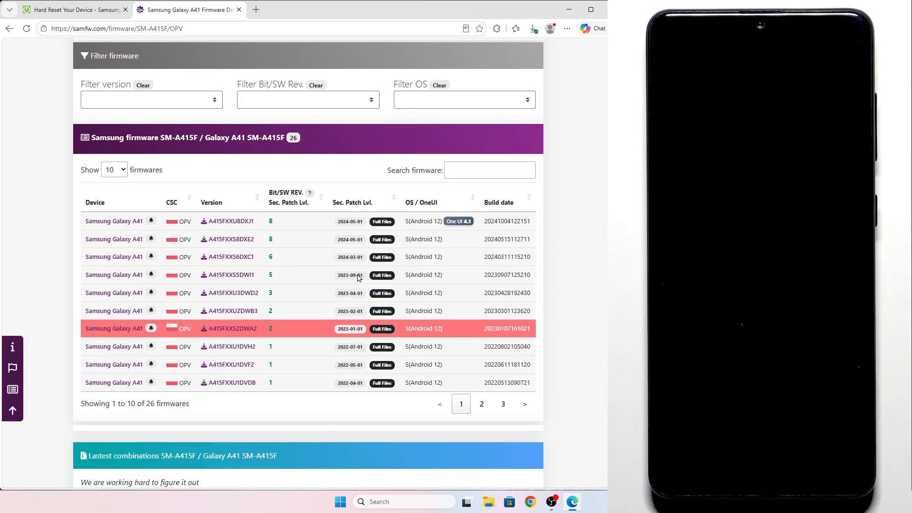
pyautogui.click(481, 409)
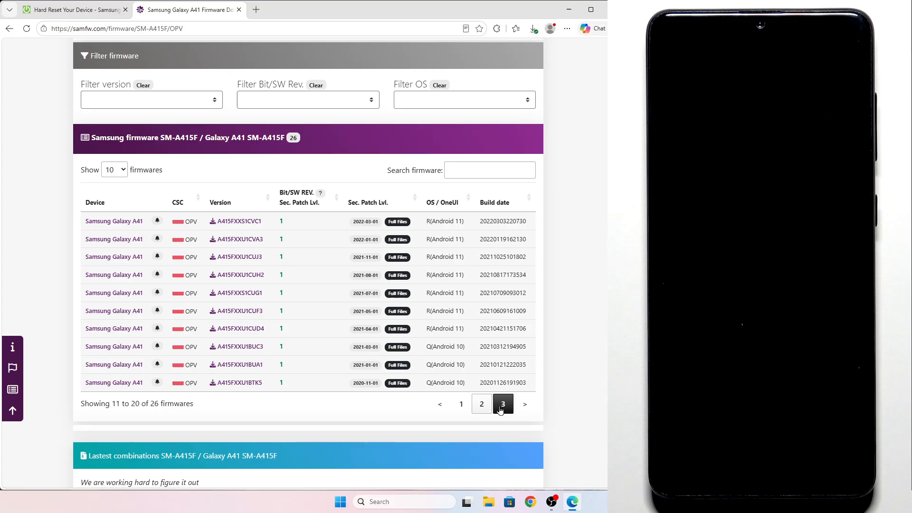
pyautogui.click(502, 406)
pyautogui.click(482, 332)
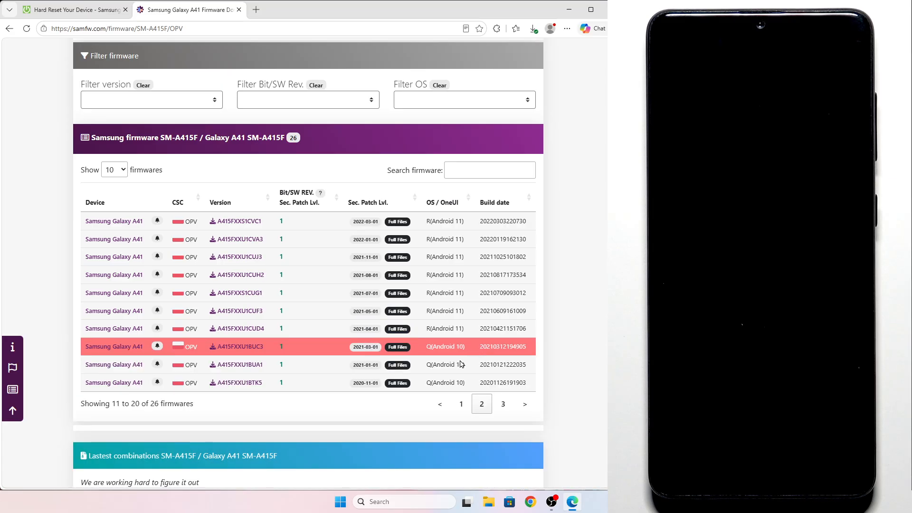
pyautogui.click(462, 408)
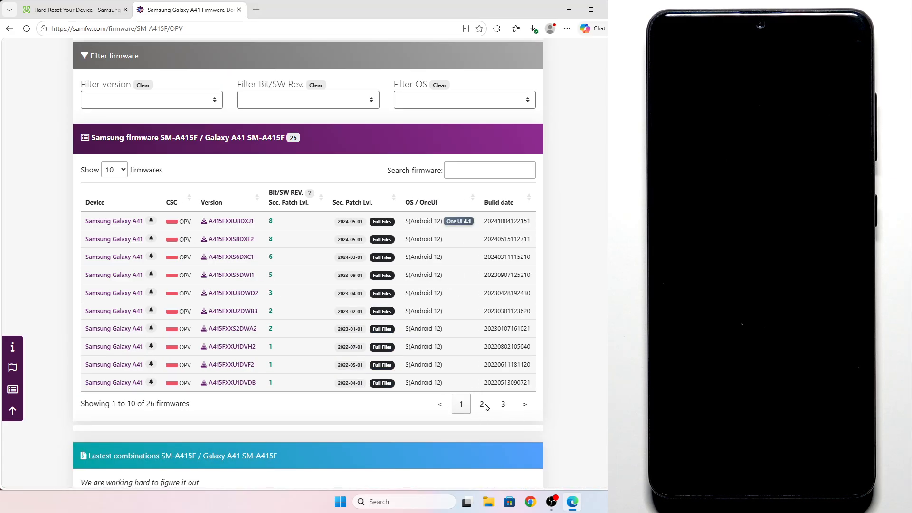
pyautogui.click(236, 223)
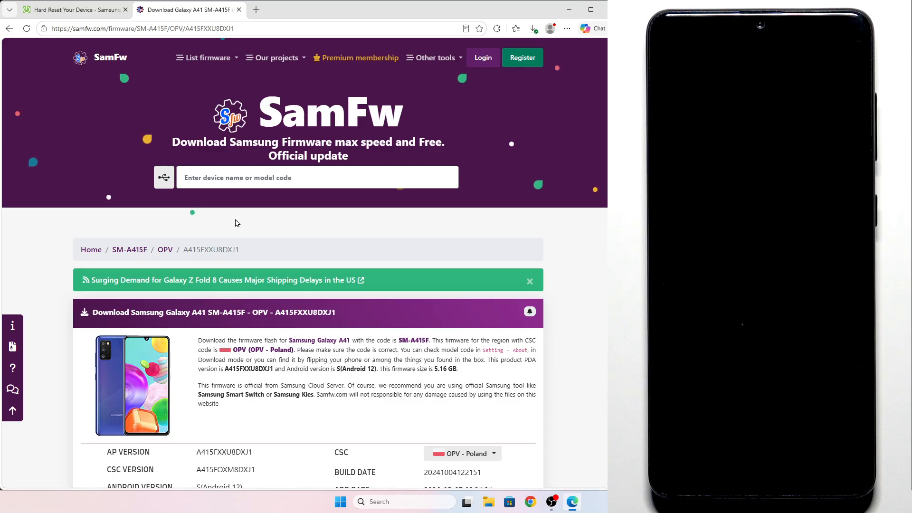
# - Download the A415FXXU8DXJ1 firmware from the SamFw server, dismiss the feedback dialog and go back to the HardReset page
pyautogui.scroll(-5, 399, 161)
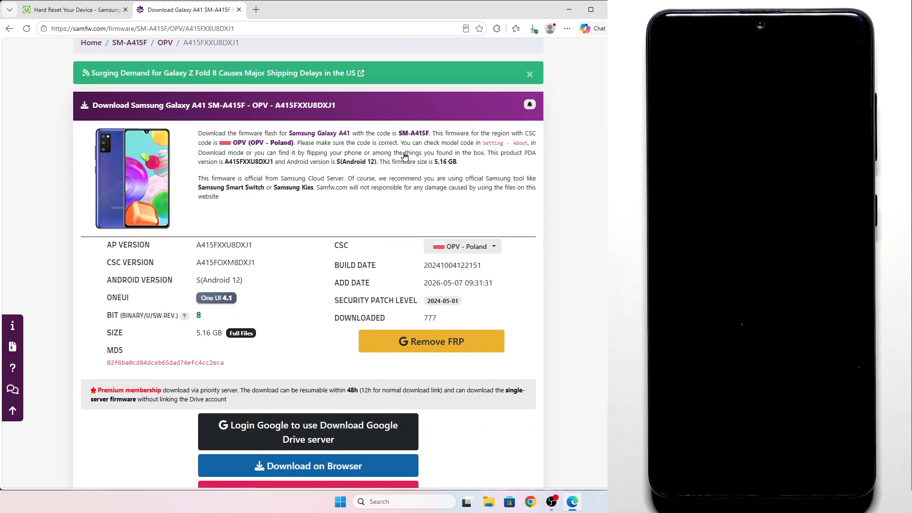
pyautogui.scroll(-4, 404, 156)
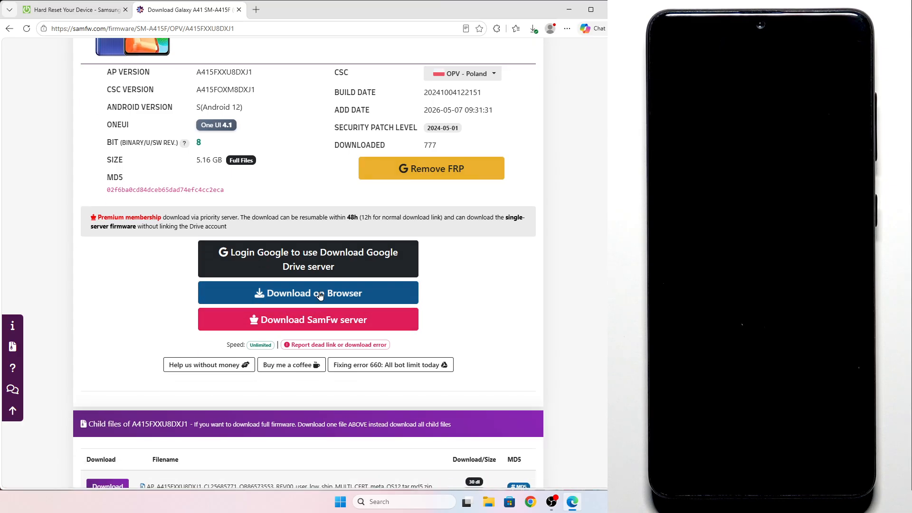
pyautogui.click(353, 321)
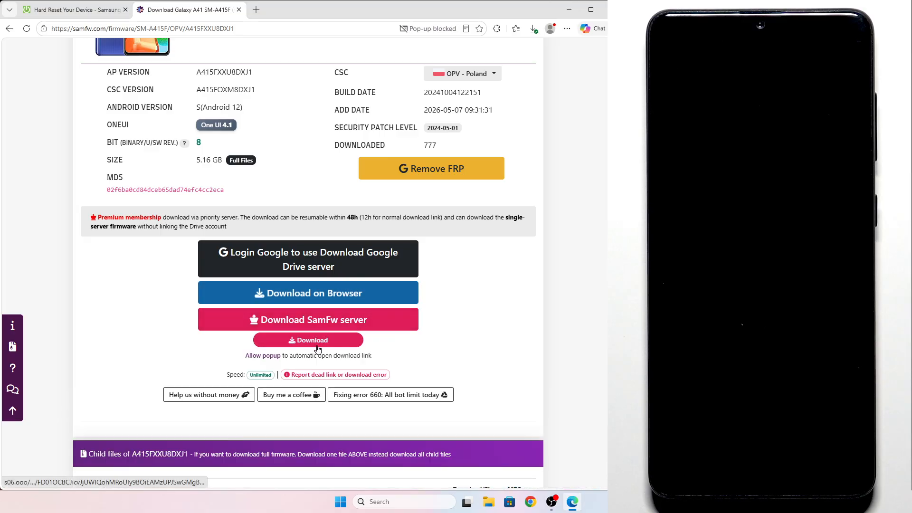
pyautogui.click(298, 344)
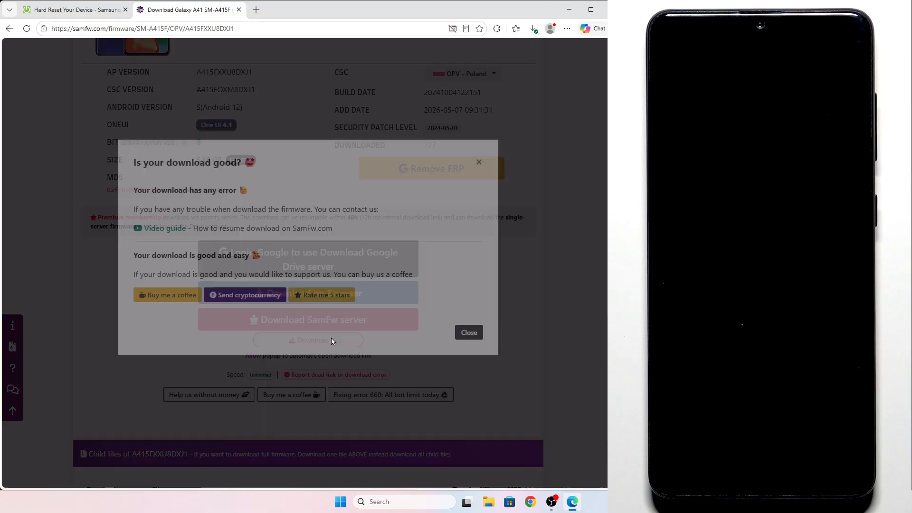
pyautogui.click(479, 181)
pyautogui.click(76, 9)
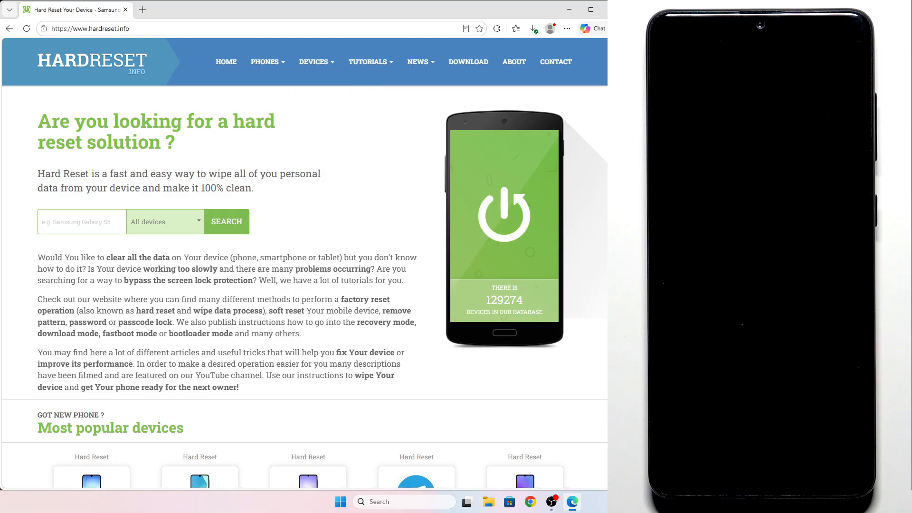
# - Open the Downloads folder in File Explorer and check the downloaded firmware, Odin3_v3.14.4 and Samsung USB driver archives
pyautogui.click(488, 501)
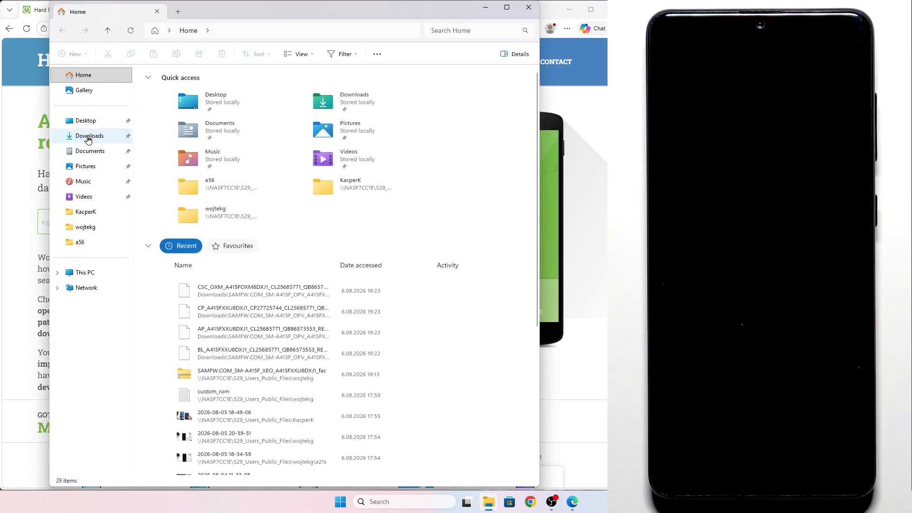
pyautogui.click(90, 136)
pyautogui.click(177, 97)
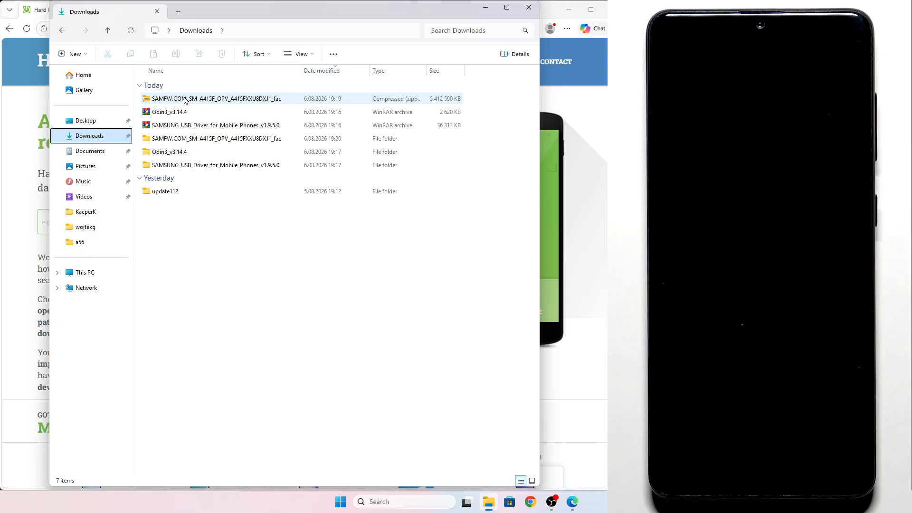
pyautogui.click(183, 113)
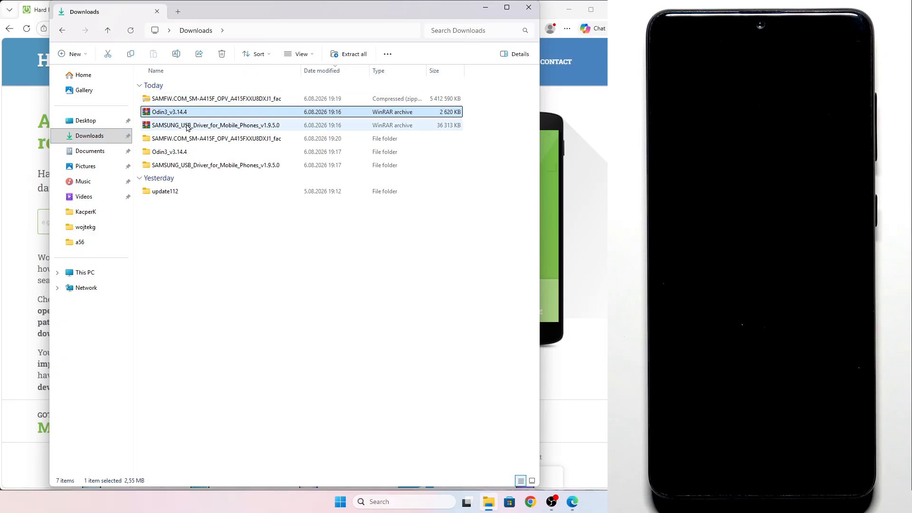
pyautogui.click(186, 126)
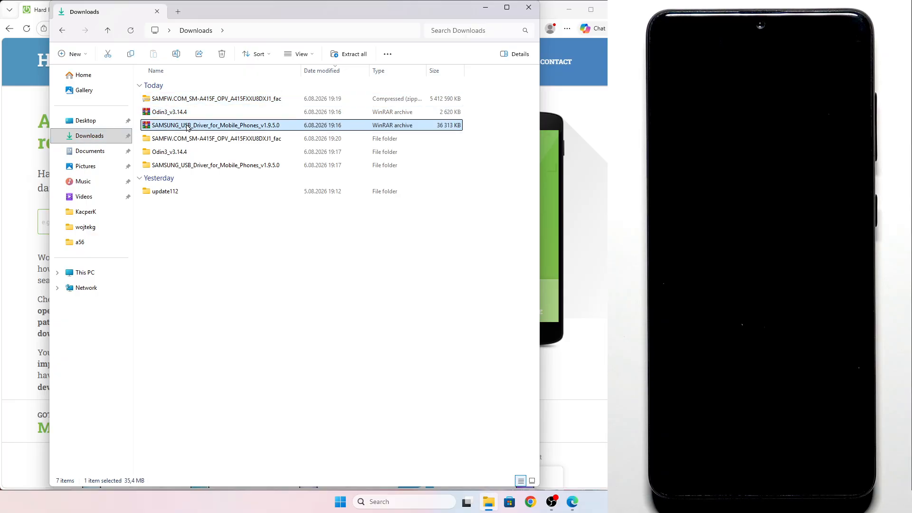
pyautogui.click(167, 99)
pyautogui.click(165, 124)
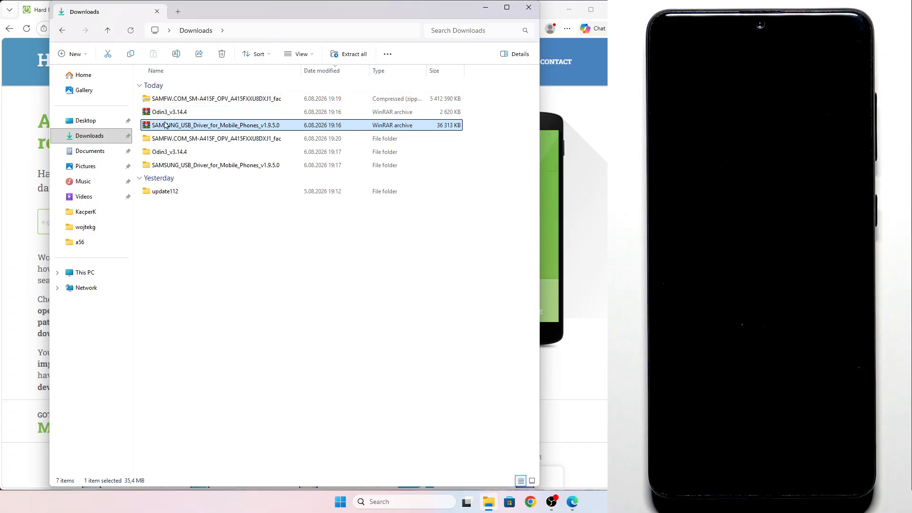
pyautogui.rightClick(165, 124)
pyautogui.moveTo(276, 286)
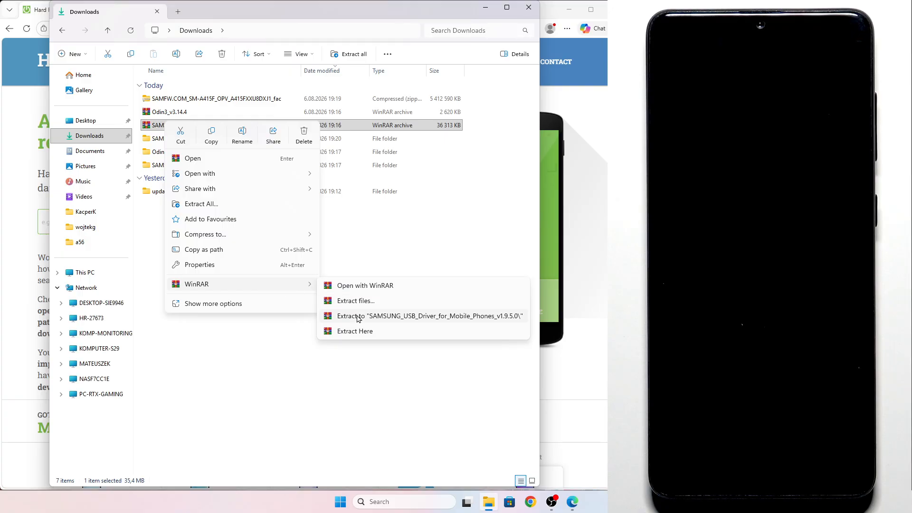
pyautogui.click(222, 209)
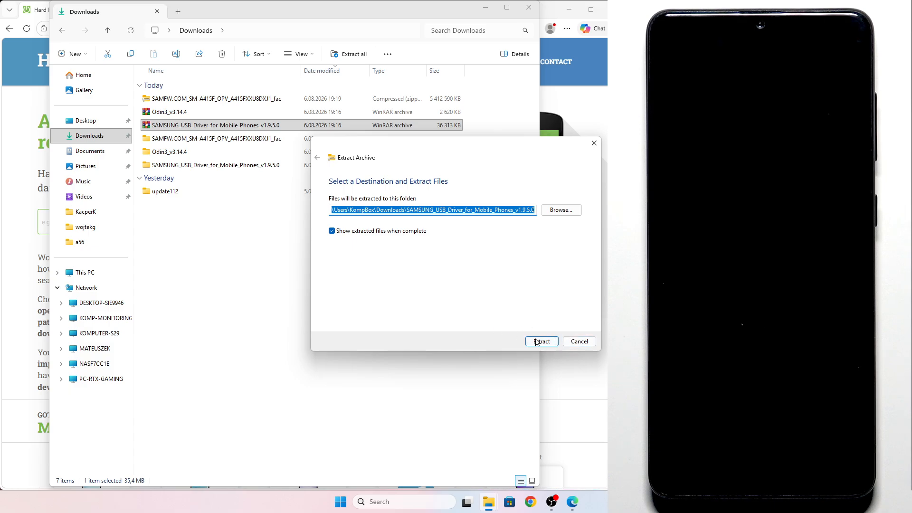
pyautogui.click(572, 342)
# - Open the extracted SAMSUNG_USB_Driver_for_Mobile_Phones_v1.9.5.0 folder and launch the driver installer in it
pyautogui.click(181, 152)
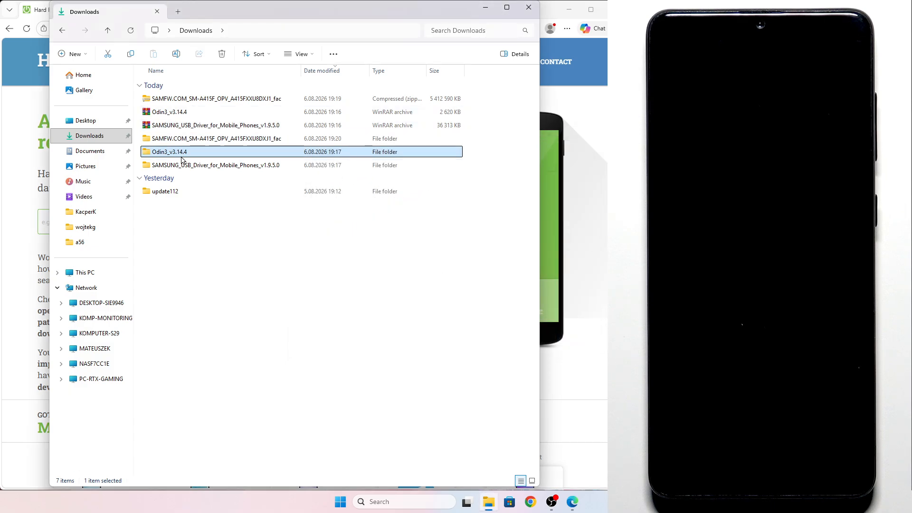
pyautogui.click(179, 166)
pyautogui.click(177, 153)
pyautogui.click(177, 167)
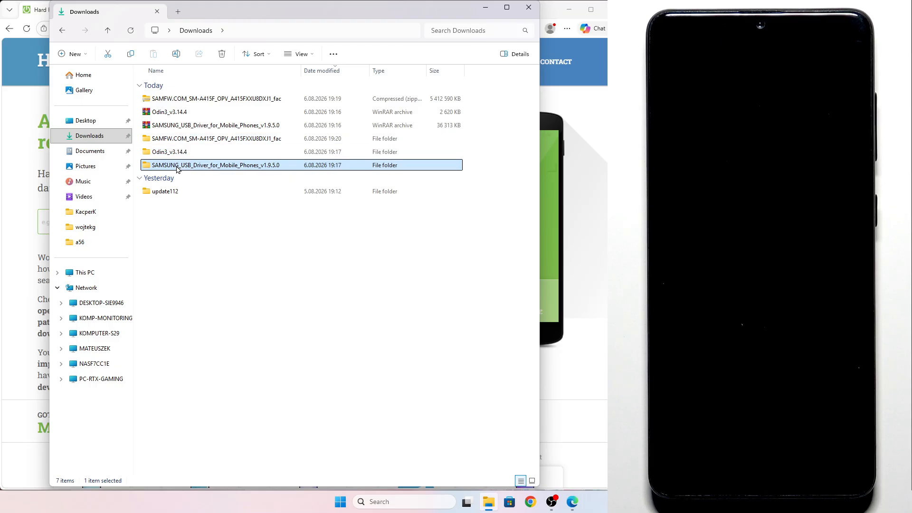
pyautogui.doubleClick(177, 166)
pyautogui.click(201, 103)
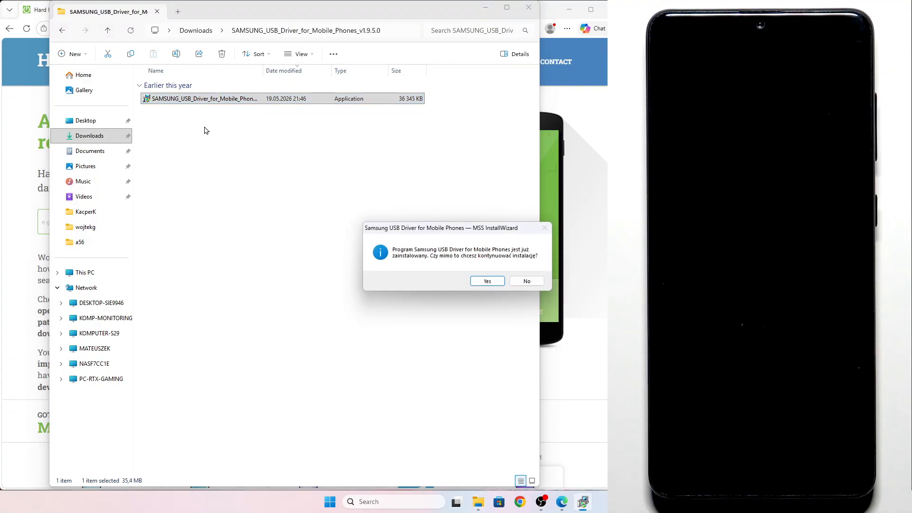
# - Continue the Samsung USB driver installation with Polish as the language and Poland as the region, and finish the wizard
pyautogui.click(476, 280)
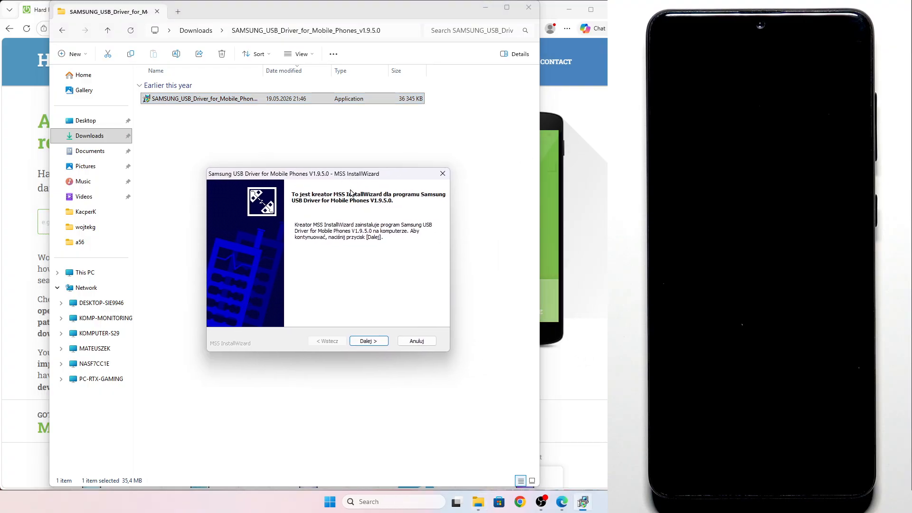
pyautogui.click(375, 345)
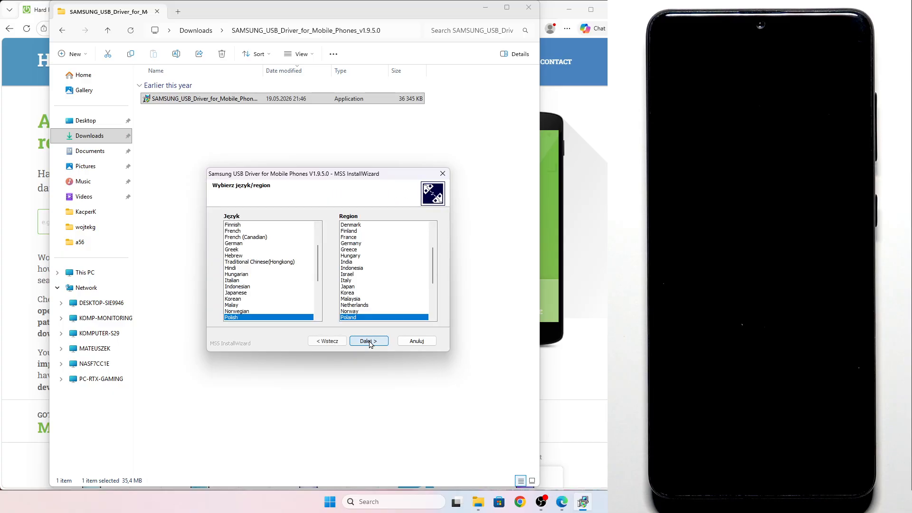
pyautogui.click(368, 342)
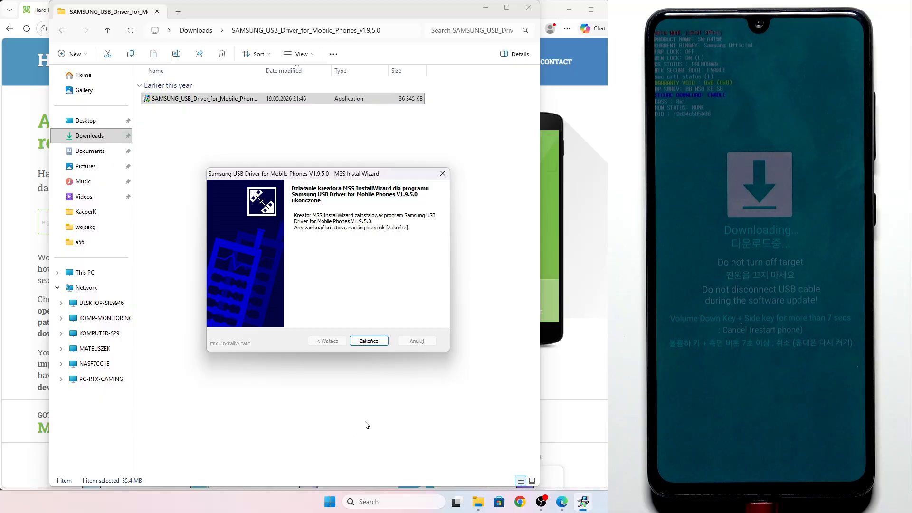
pyautogui.click(373, 342)
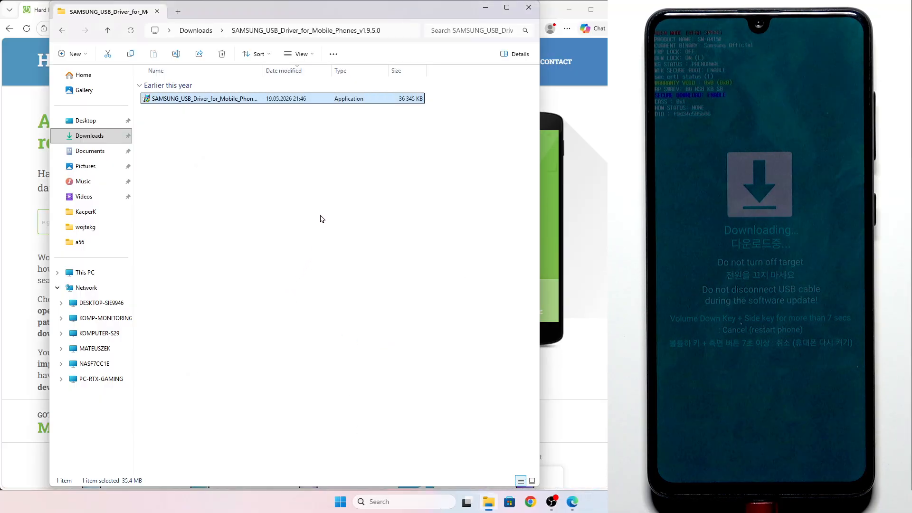
pyautogui.click(320, 215)
# - Launch Odin3_v3.14.4 from its extracted folder in Downloads, acknowledge the account warning and move the Odin3 window fully into view
pyautogui.click(62, 30)
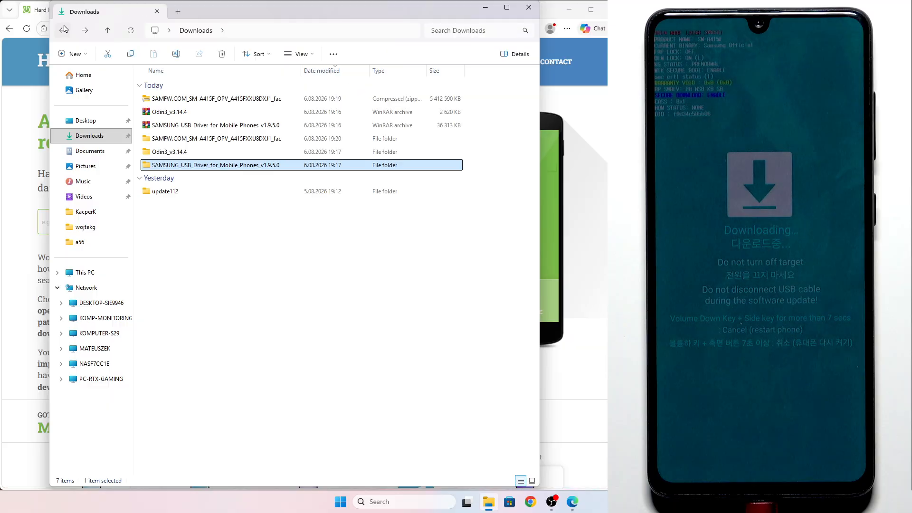
pyautogui.doubleClick(185, 157)
pyautogui.doubleClick(184, 99)
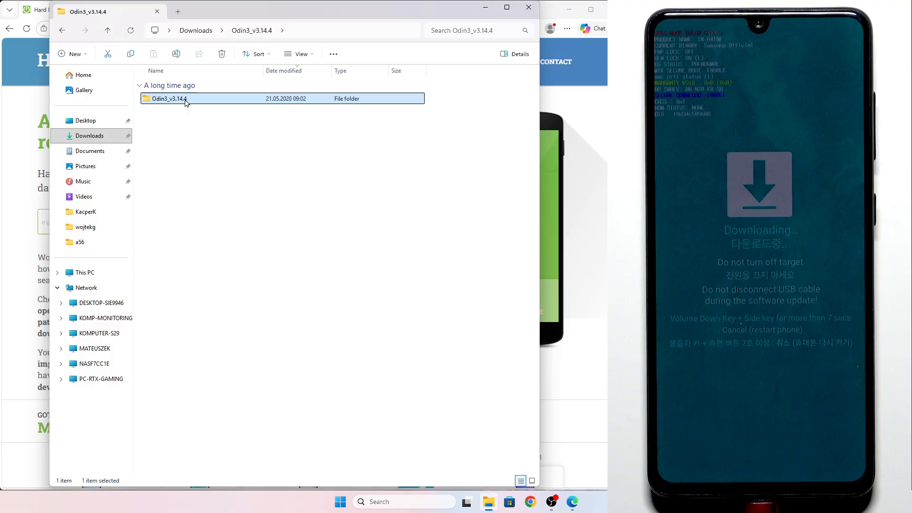
pyautogui.click(181, 115)
pyautogui.doubleClick(181, 115)
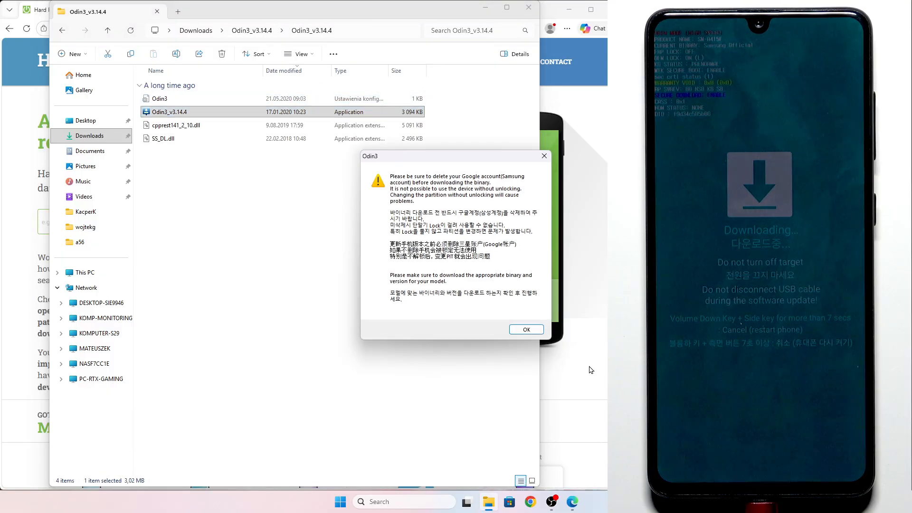
pyautogui.click(525, 329)
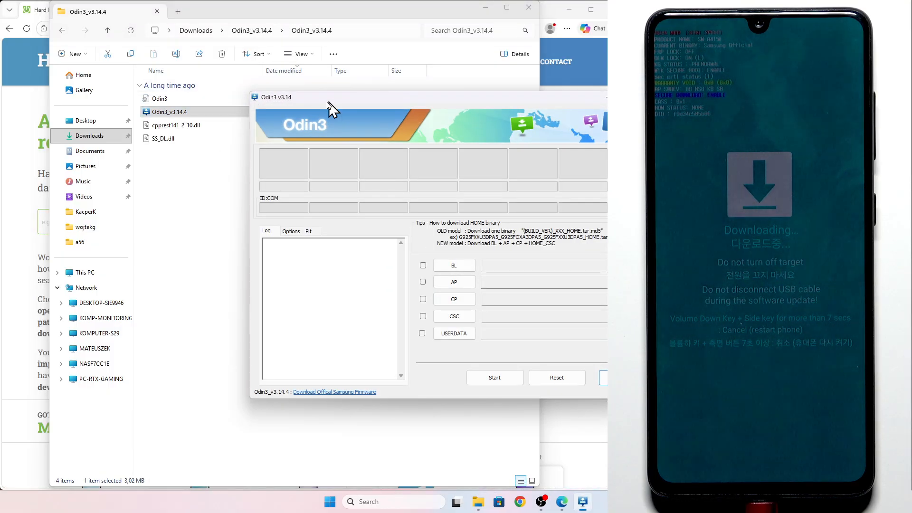
pyautogui.moveTo(329, 103); pyautogui.dragTo(195, 123)
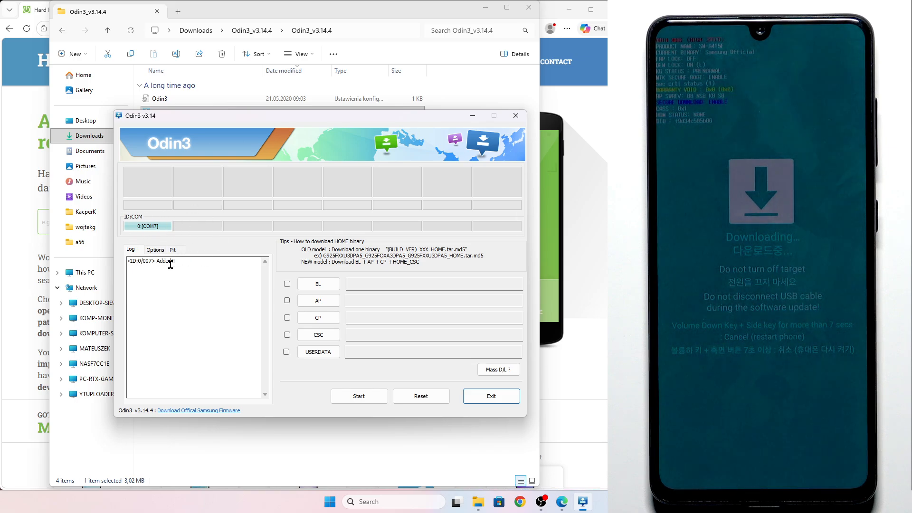
# - Load the BL file from the SAMFW.COM_SM-A415F_OPV_A415FXXU8DXJ1_fac folder in Downloads into Odin3's BL slot
pyautogui.click(313, 284)
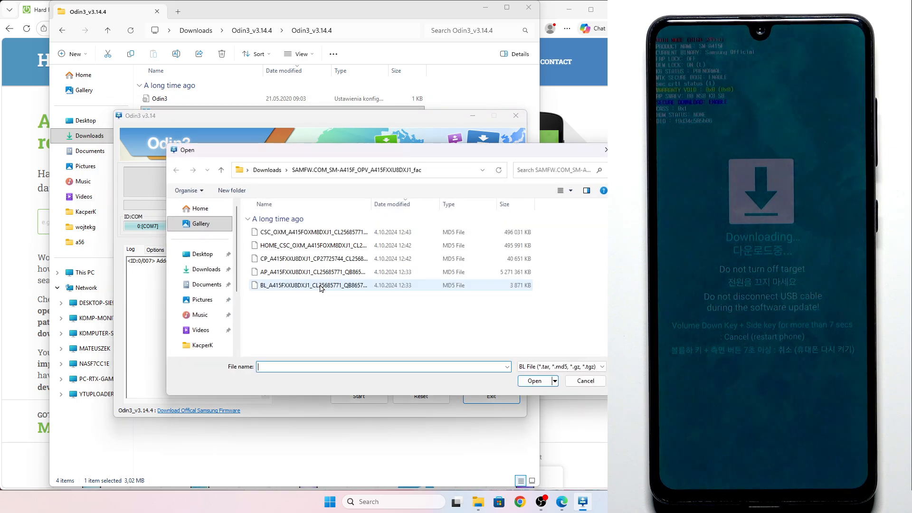
pyautogui.click(197, 270)
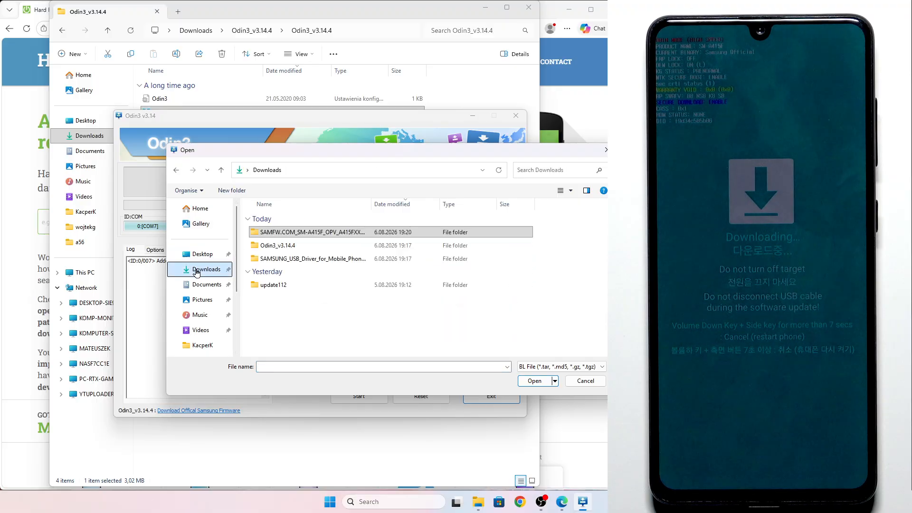
pyautogui.doubleClick(309, 232)
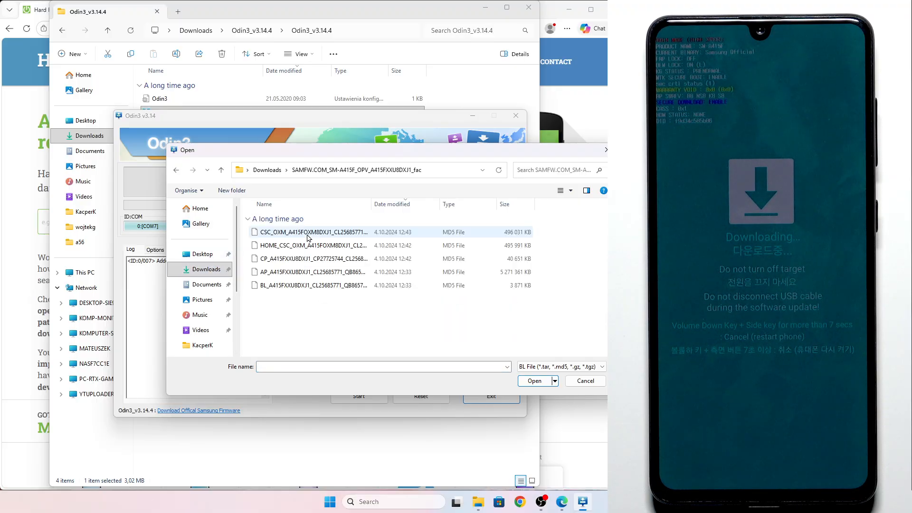
pyautogui.doubleClick(280, 287)
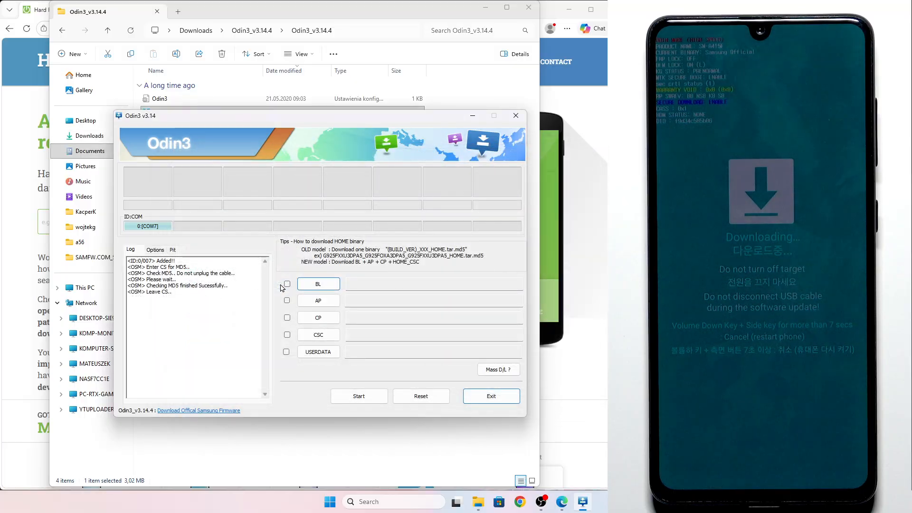
# - Load the AP_A415FXXU8DXJ1 firmware file into Odin3's AP slot and close the File Explorer window
pyautogui.click(320, 304)
pyautogui.doubleClick(320, 275)
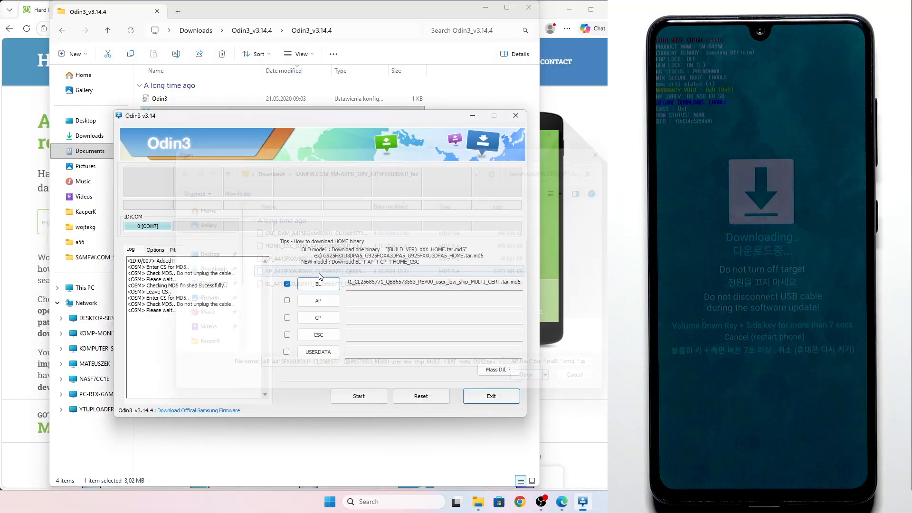
pyautogui.click(528, 7)
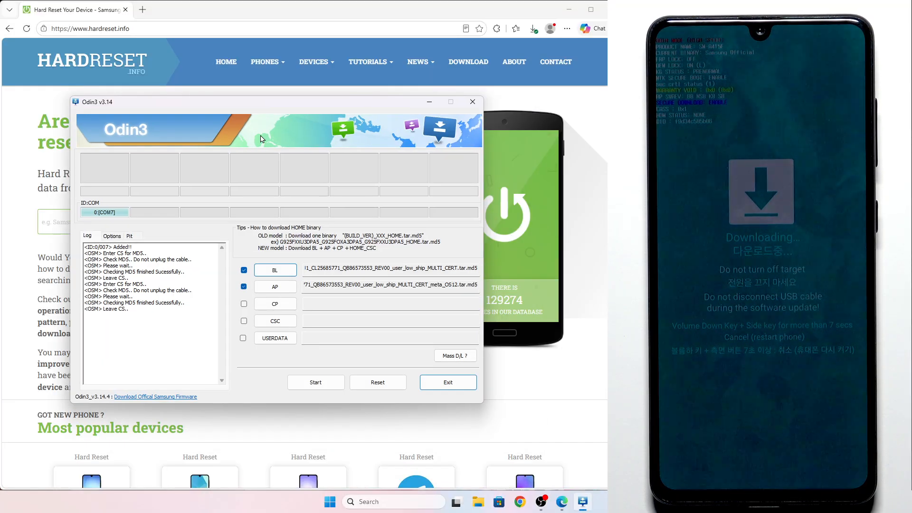
# - Load the CP_A415FXXU8DXJ1 file into the CP slot and the HOME_CSC_OXM_A415FOXM8DXJ1 file into the CSC slot
pyautogui.click(275, 304)
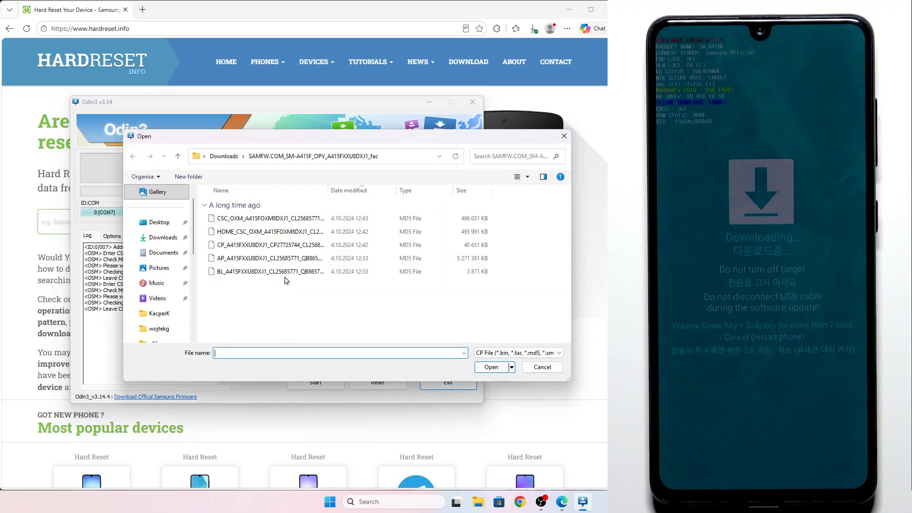
pyautogui.doubleClick(273, 249)
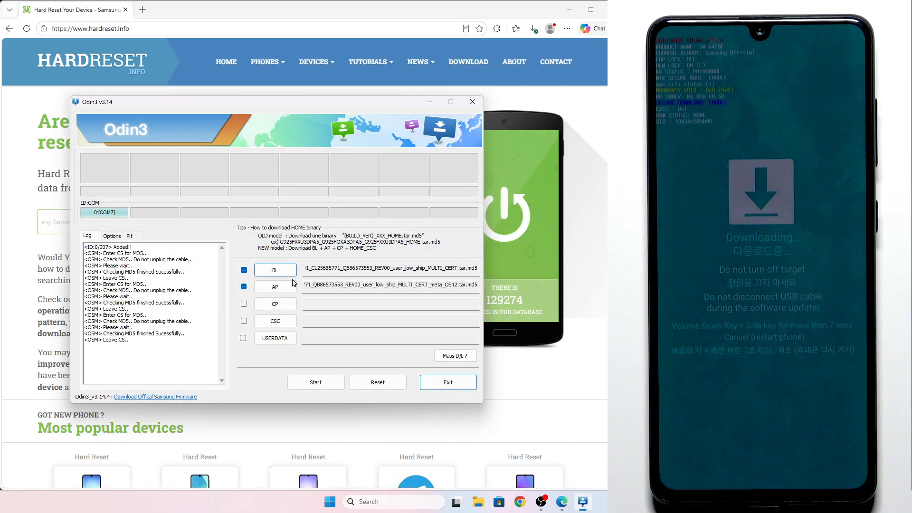
pyautogui.click(288, 321)
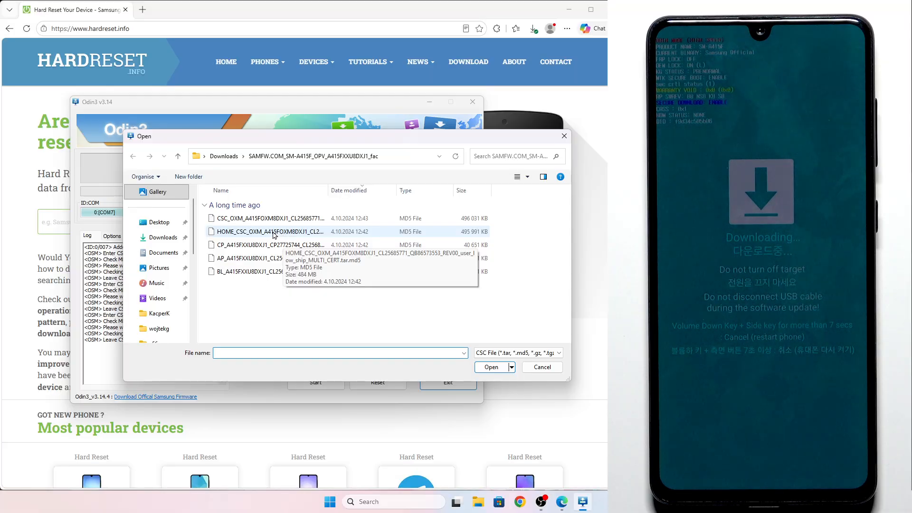
pyautogui.click(275, 233)
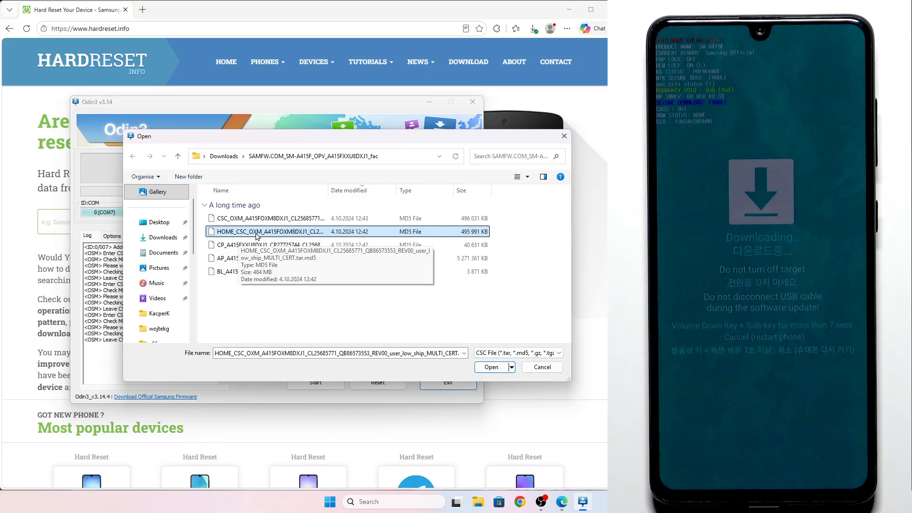
pyautogui.doubleClick(252, 232)
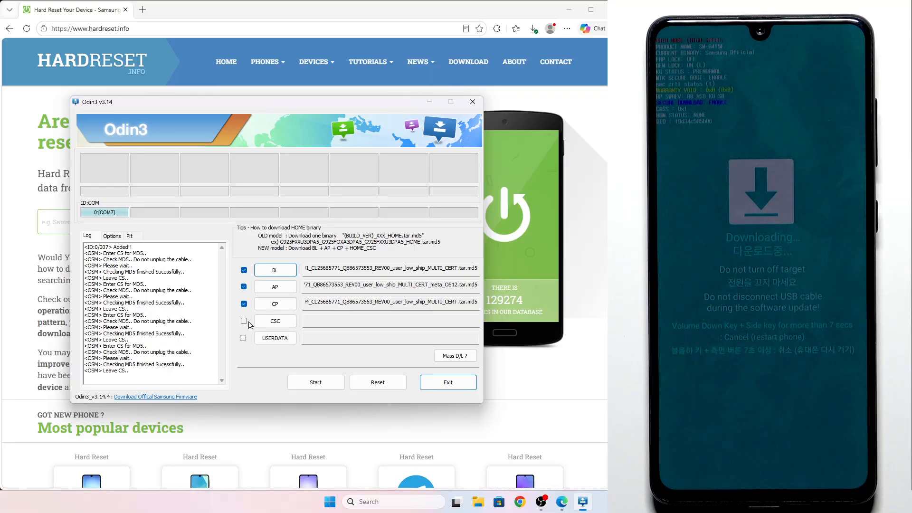
# - Start flashing the loaded firmware to the connected phone and close Odin3 when the flash has completed
pyautogui.click(299, 382)
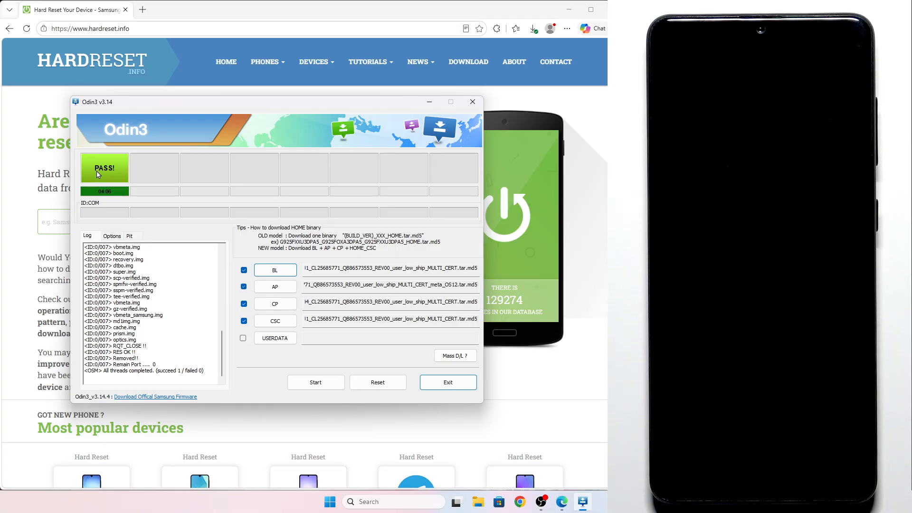
pyautogui.click(473, 101)
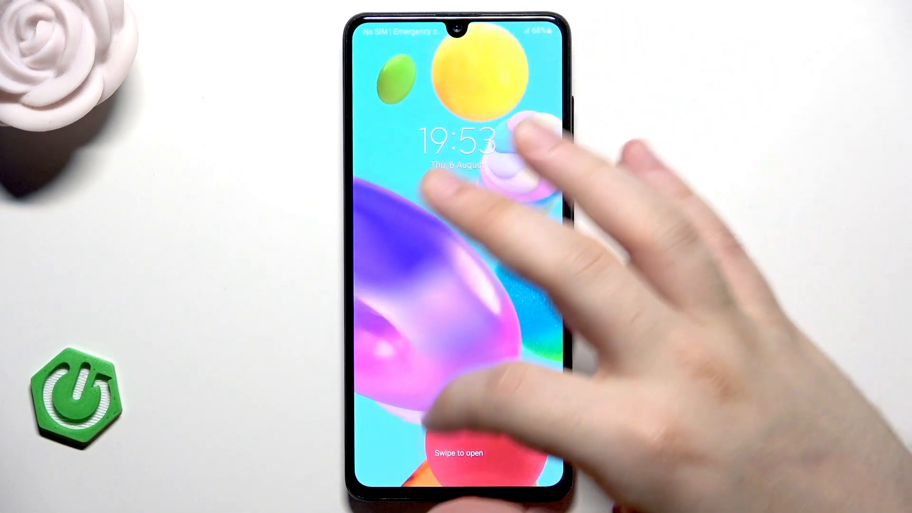
pyautogui.moveTo(430, 421); pyautogui.dragTo(546, 346)
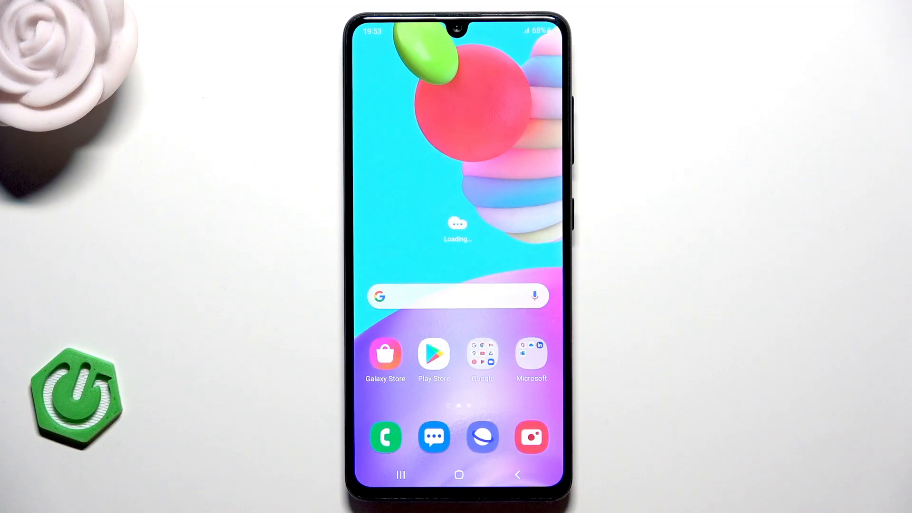
pyautogui.moveTo(489, 351); pyautogui.dragTo(508, 185)
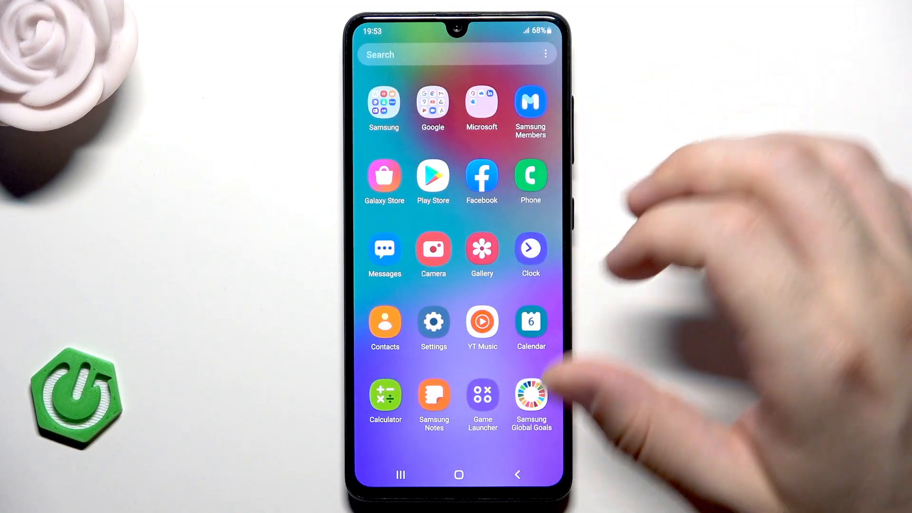
pyautogui.click(433, 322)
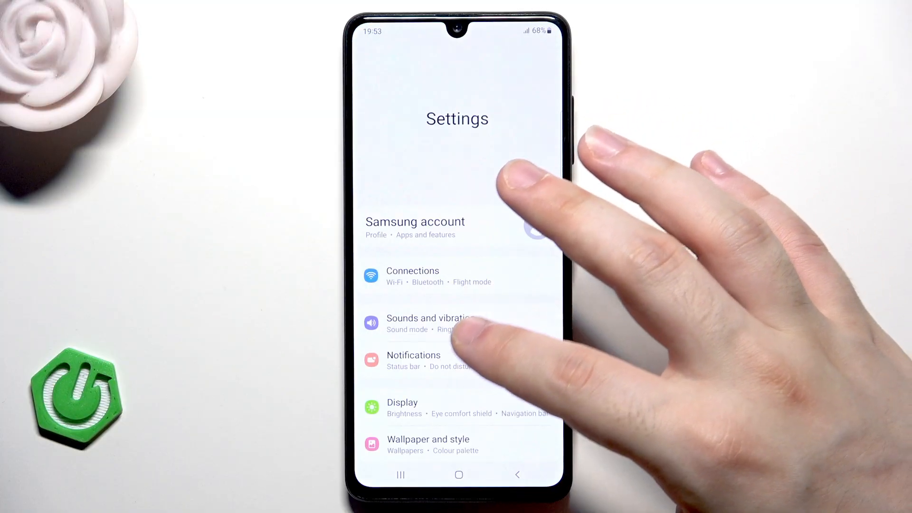
pyautogui.moveTo(465, 333); pyautogui.dragTo(480, 157)
pyautogui.click(428, 434)
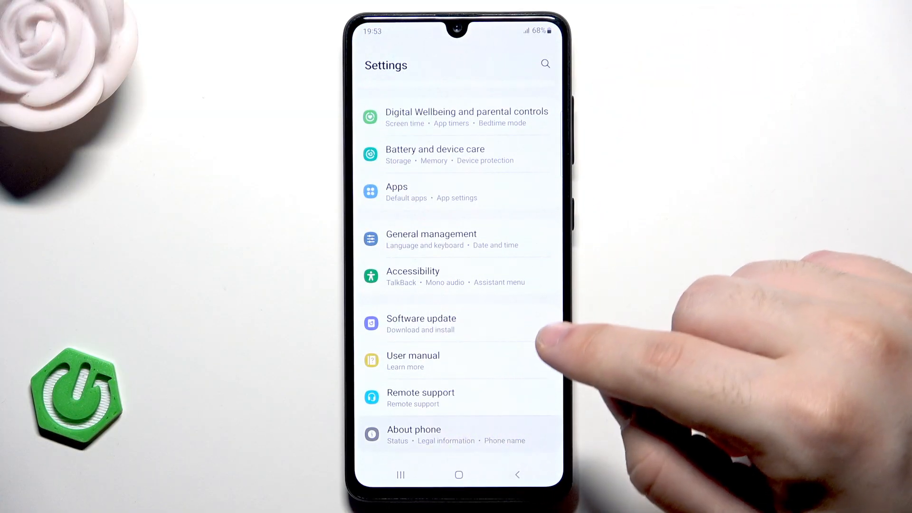
pyautogui.click(484, 353)
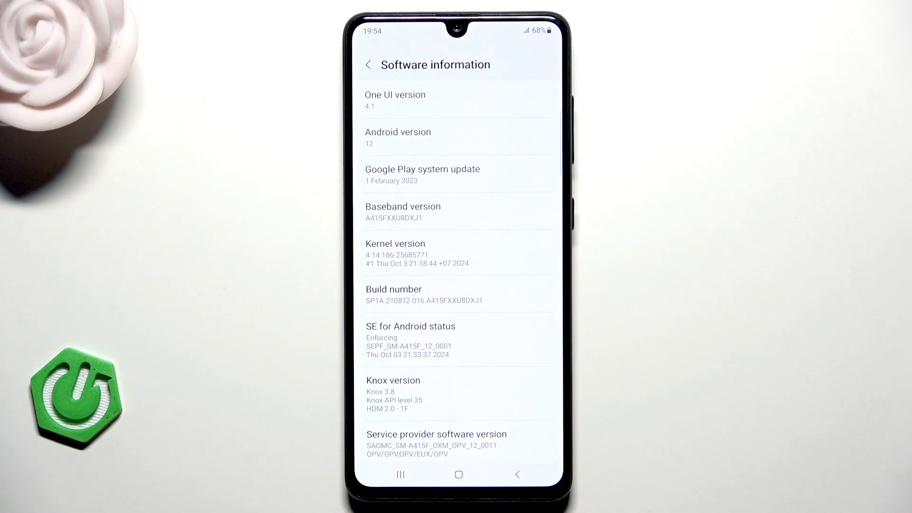
pyautogui.click(459, 474)
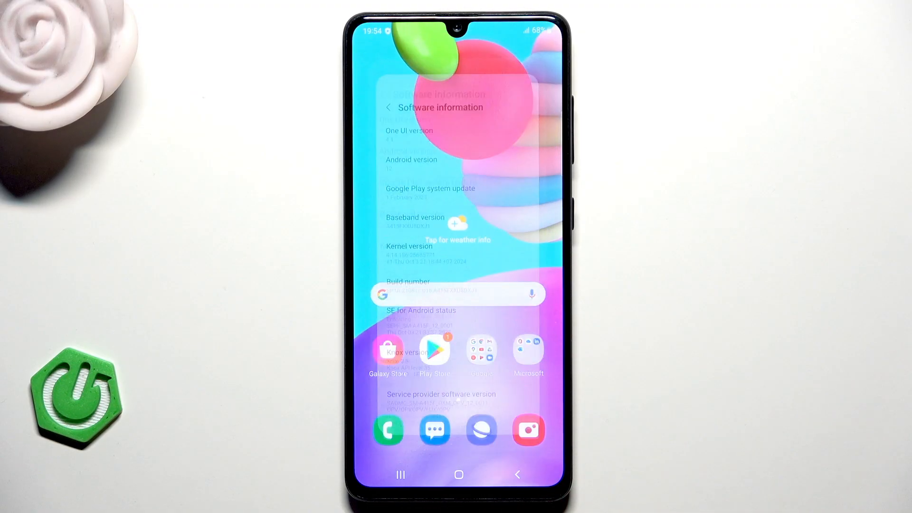